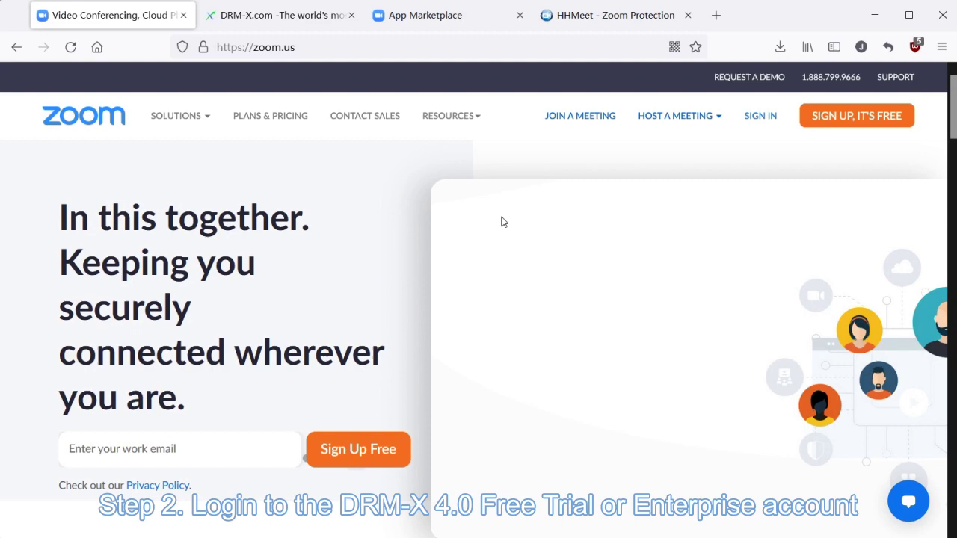
Step: In DRM-X, open the Zoom protection settings of the "Protected Zoom Meeting" license profile and enable HHMeet for it
{"action": "left_click", "coordinate": [313, 15]}
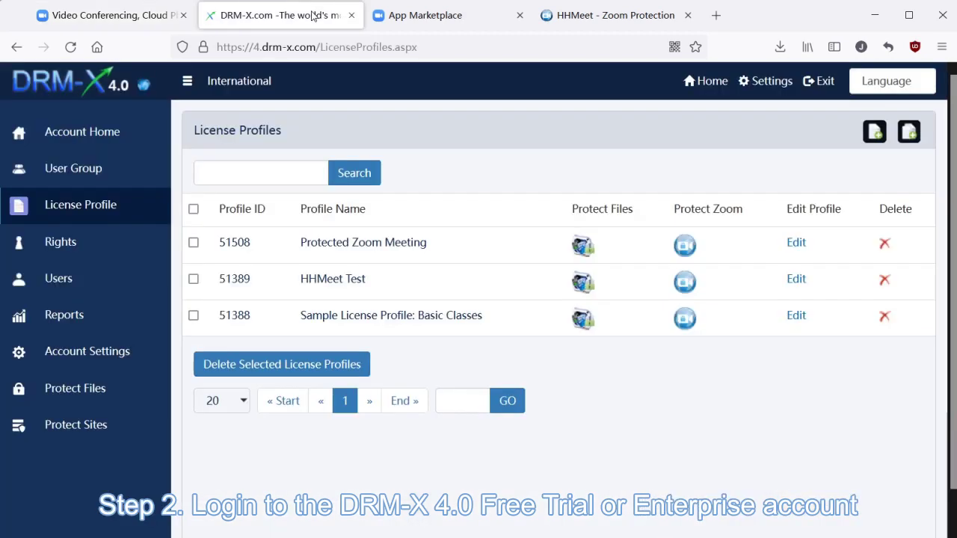
{"action": "left_click", "coordinate": [684, 248]}
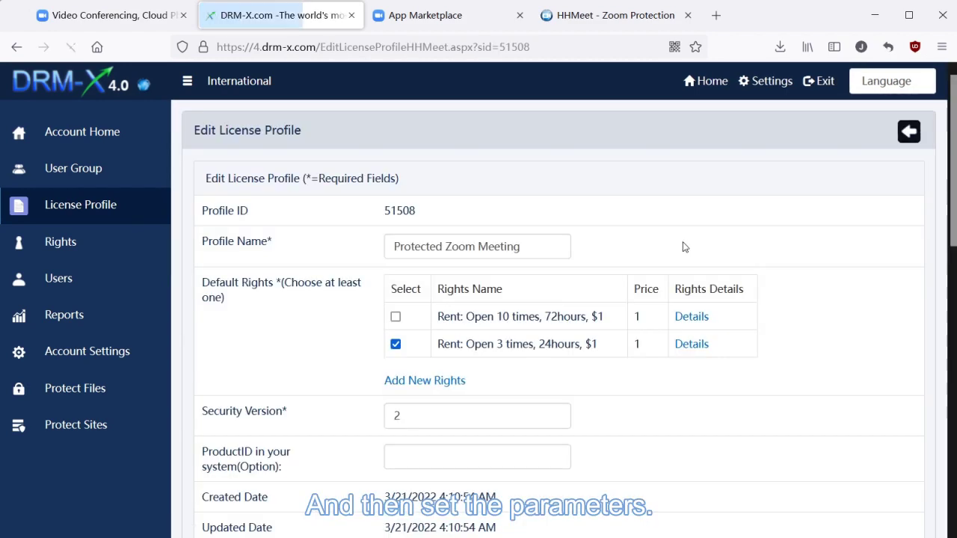
{"action": "scroll", "coordinate": [843, 242], "scroll_direction": "down", "scroll_amount": 8}
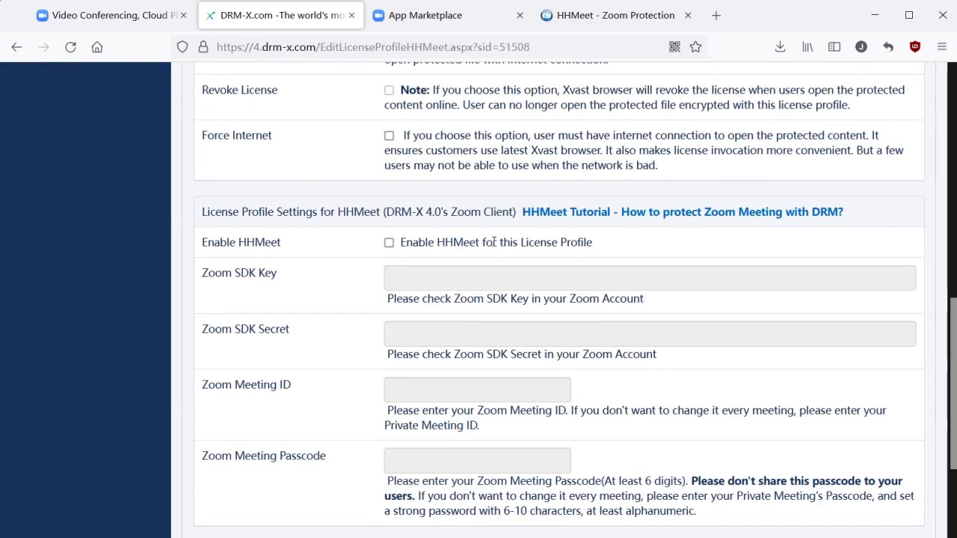
{"action": "left_click", "coordinate": [389, 244]}
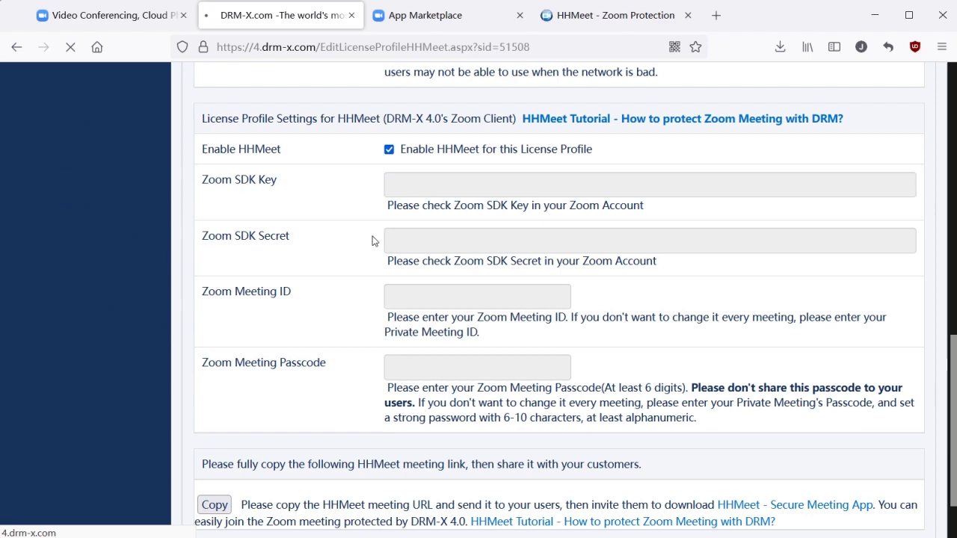
{"action": "scroll", "coordinate": [354, 243], "scroll_direction": "down", "scroll_amount": 8}
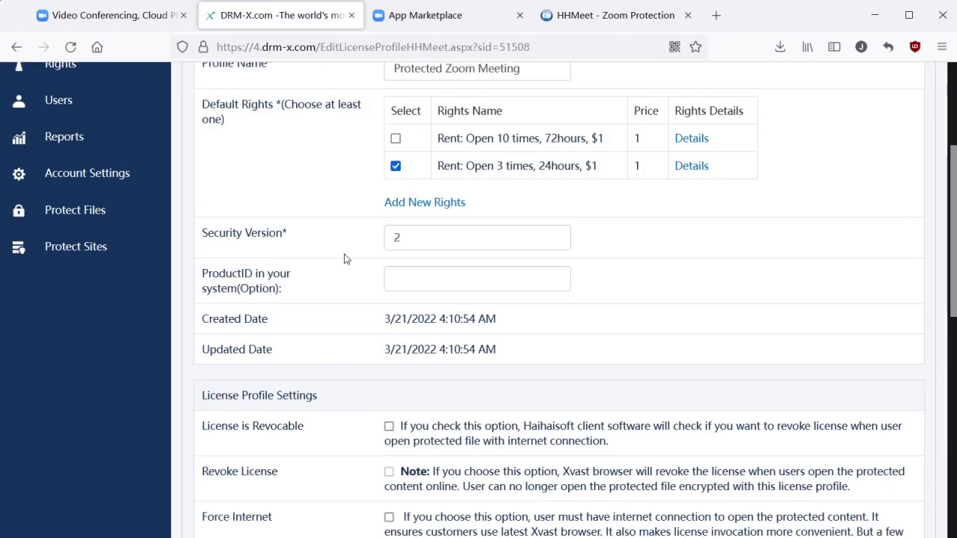
{"action": "scroll", "coordinate": [354, 268], "scroll_direction": "down", "scroll_amount": 3}
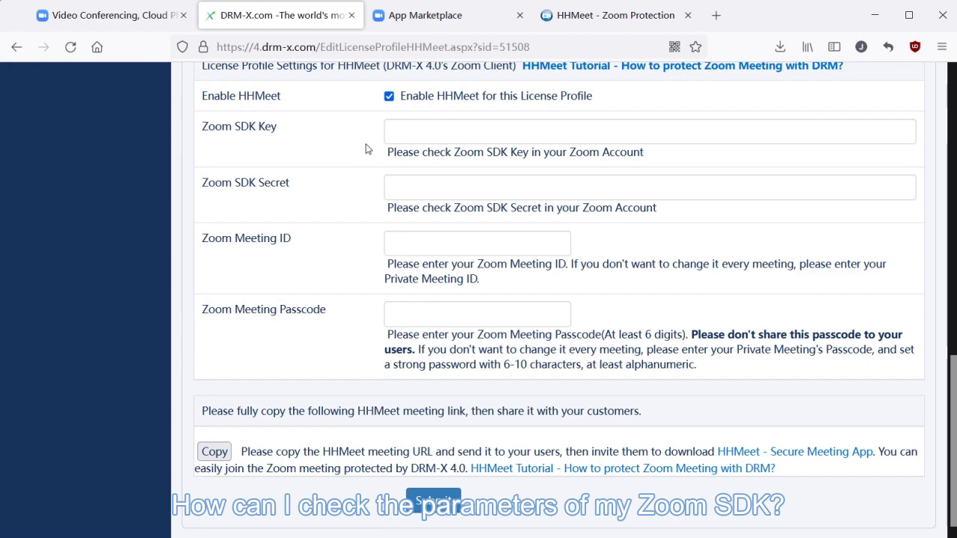
Step: In the Zoom App Marketplace, open the existing SDK app and go through its information and download pages to its app credentials
{"action": "left_click", "coordinate": [456, 15]}
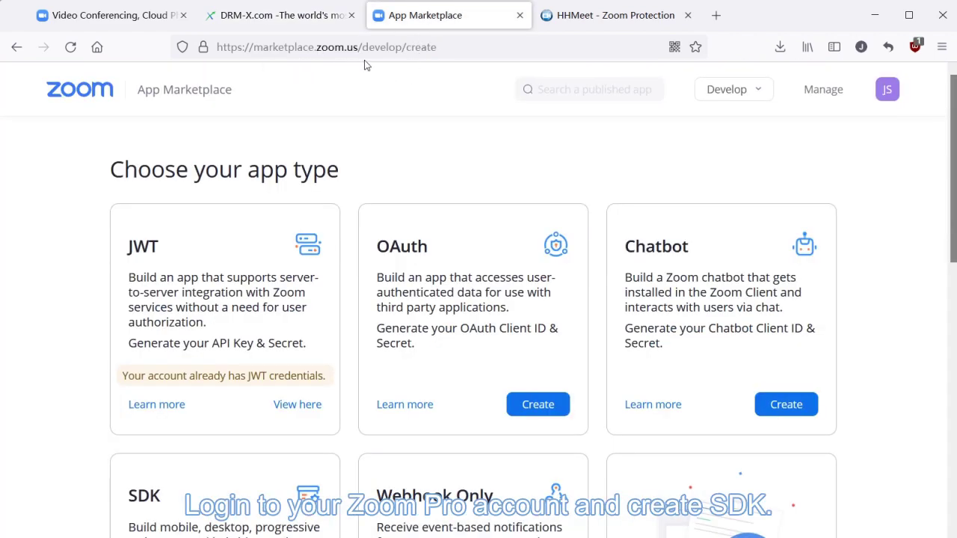
{"action": "scroll", "coordinate": [367, 75], "scroll_direction": "down", "scroll_amount": 3}
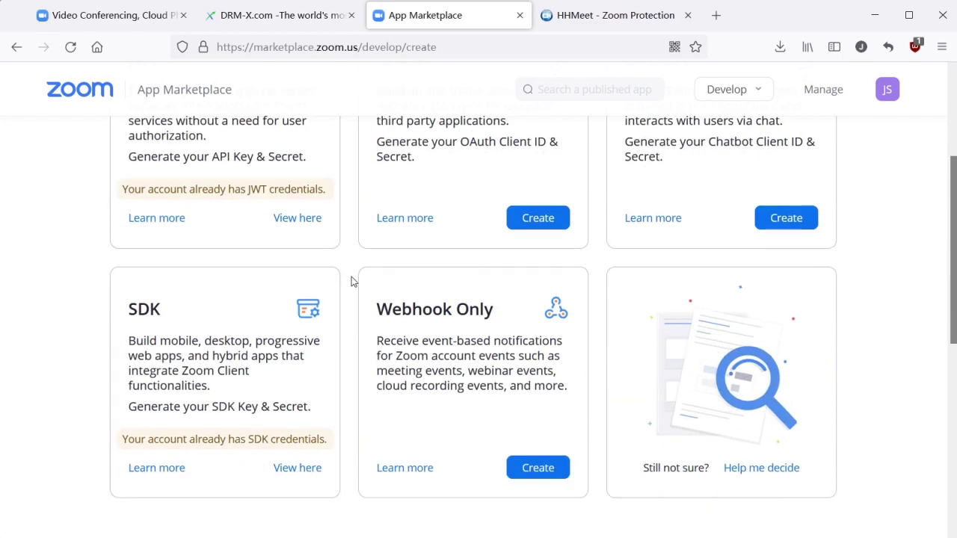
{"action": "scroll", "coordinate": [352, 281], "scroll_direction": "down", "scroll_amount": 2}
{"action": "left_click", "coordinate": [289, 379]}
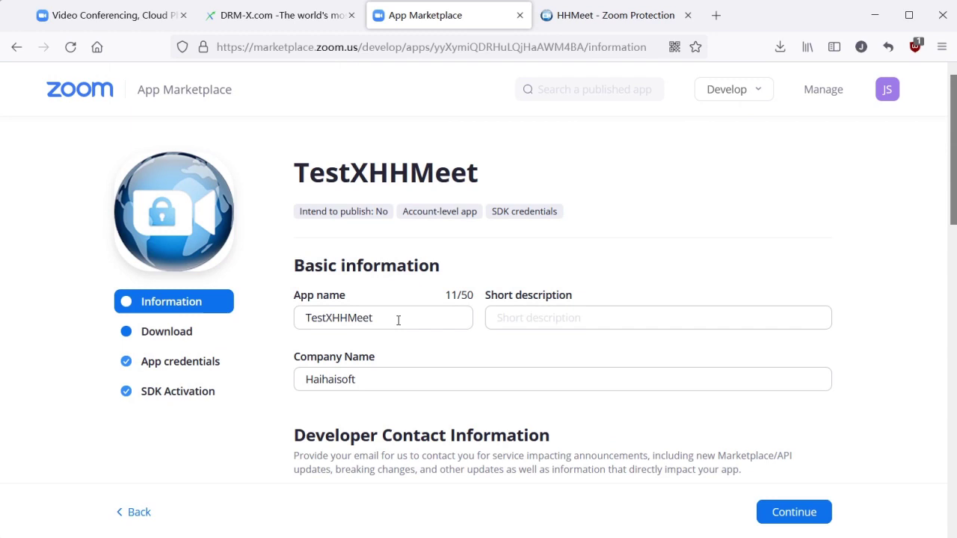
{"action": "left_click", "coordinate": [419, 320]}
{"action": "left_click", "coordinate": [617, 385]}
{"action": "scroll", "coordinate": [676, 394], "scroll_direction": "down", "scroll_amount": 3}
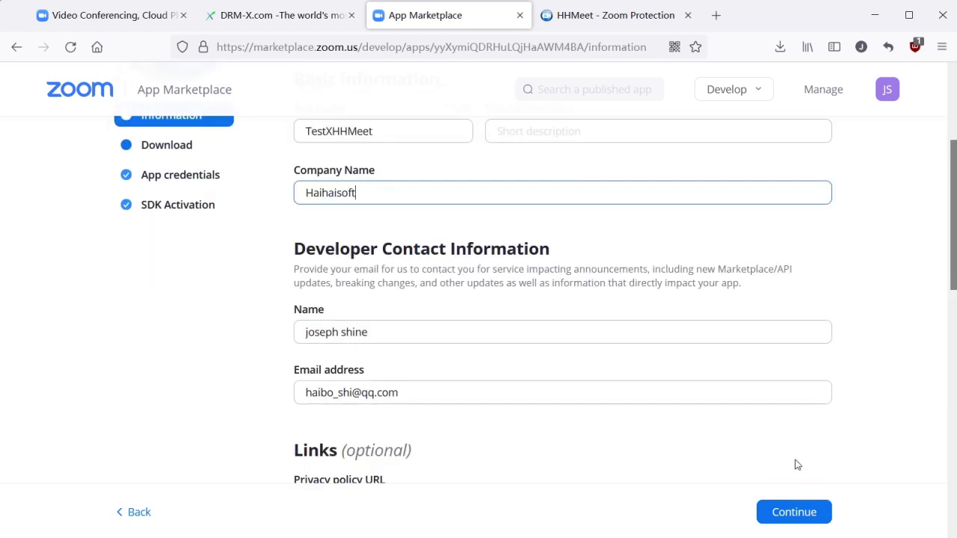
{"action": "left_click", "coordinate": [792, 513]}
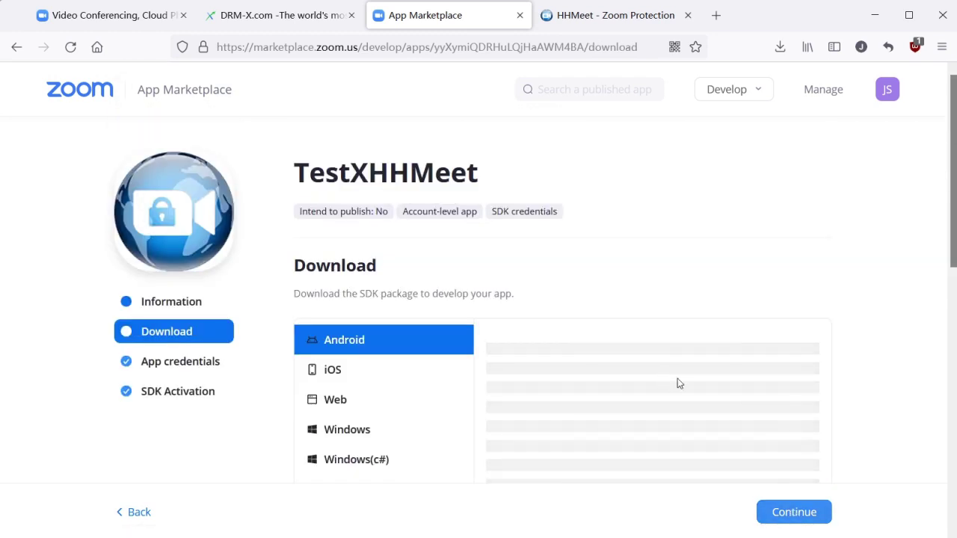
{"action": "left_click", "coordinate": [793, 513]}
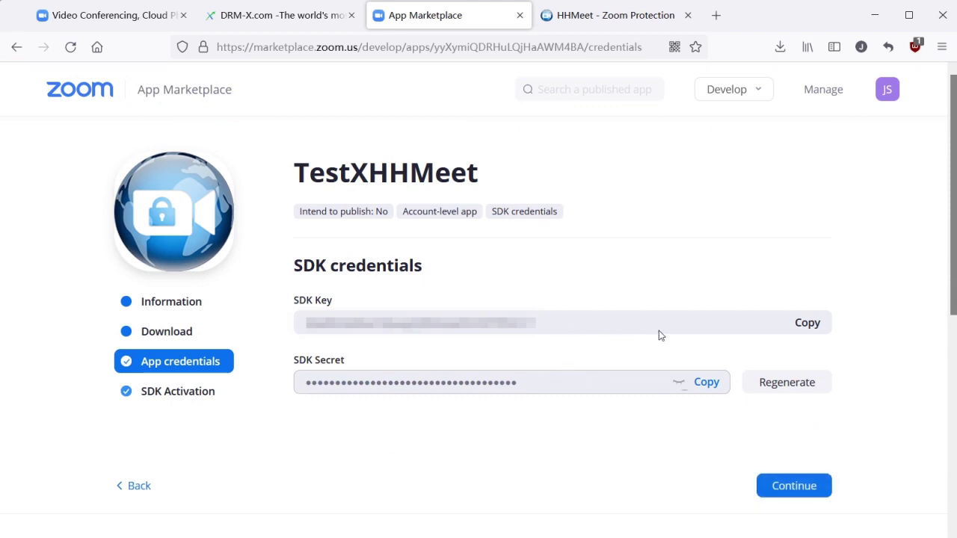
Step: Copy the SDK key from the Zoom app credentials and paste it into the DRM-X profile's Zoom SDK Key field
{"action": "left_click", "coordinate": [805, 324]}
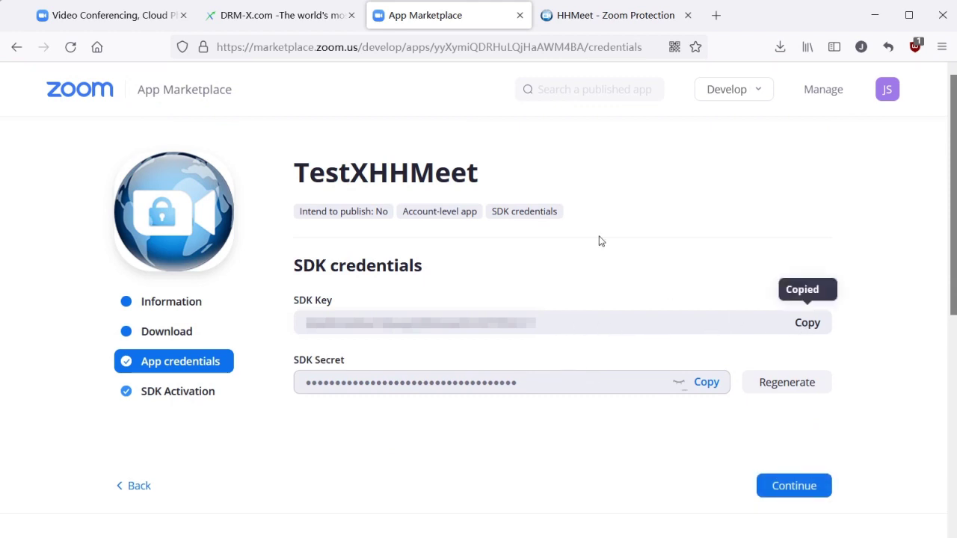
{"action": "left_click", "coordinate": [266, 15]}
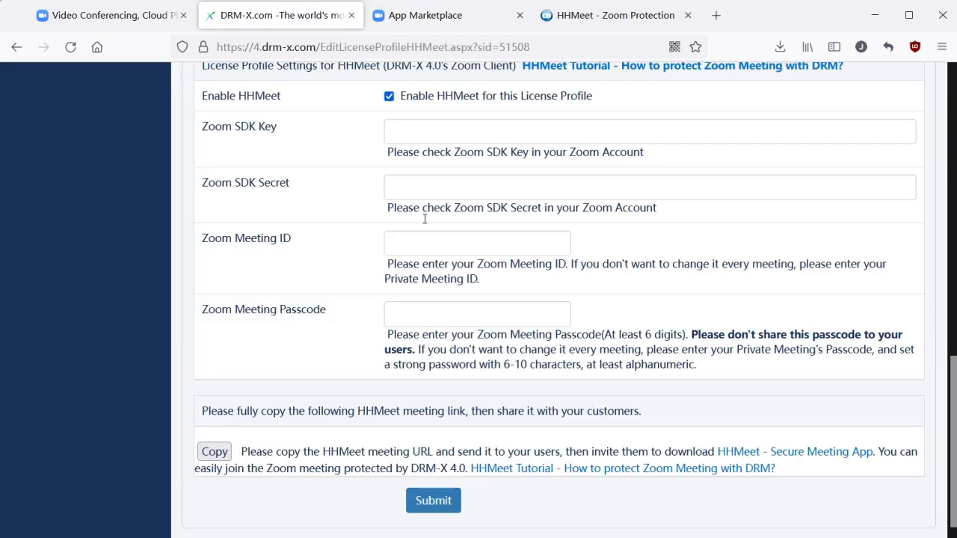
{"action": "key", "text": "ctrl+v"}
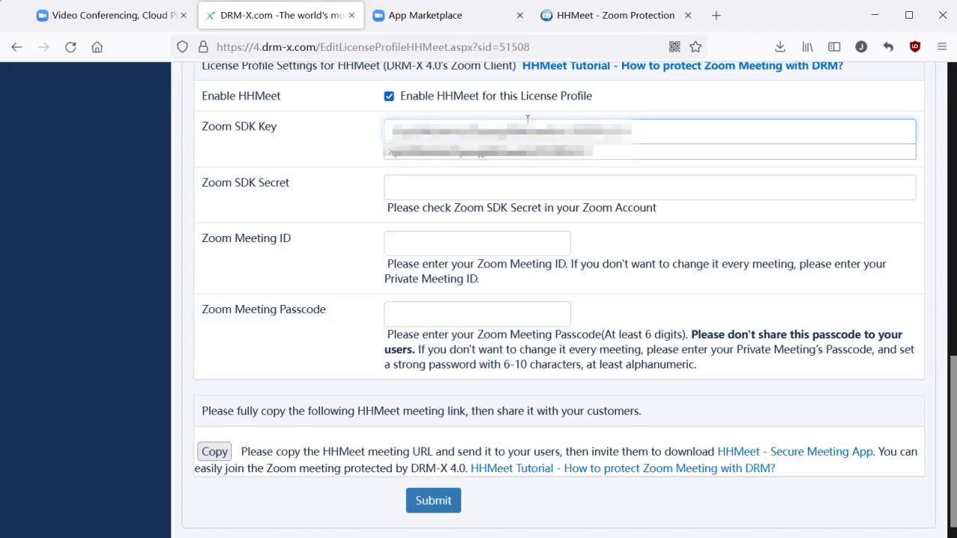
Step: Copy the SDK secret from the Zoom app credentials and paste it into the DRM-X profile's Zoom SDK Secret field
{"action": "left_click", "coordinate": [419, 15]}
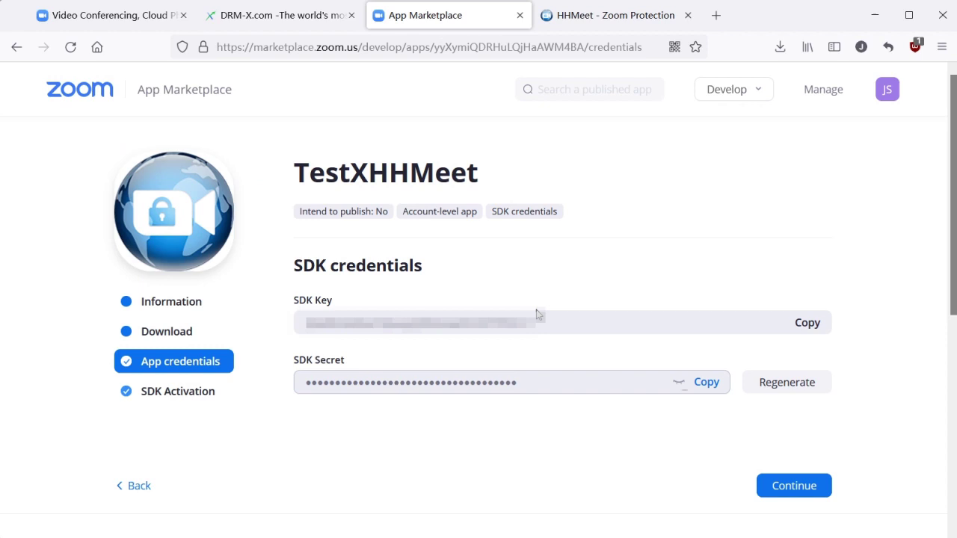
{"action": "left_click", "coordinate": [708, 385]}
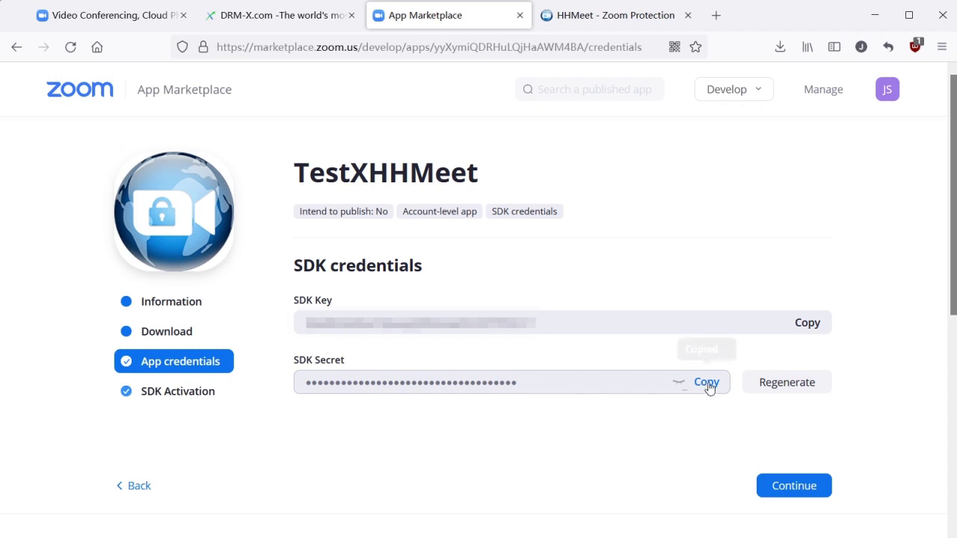
{"action": "left_click", "coordinate": [280, 16]}
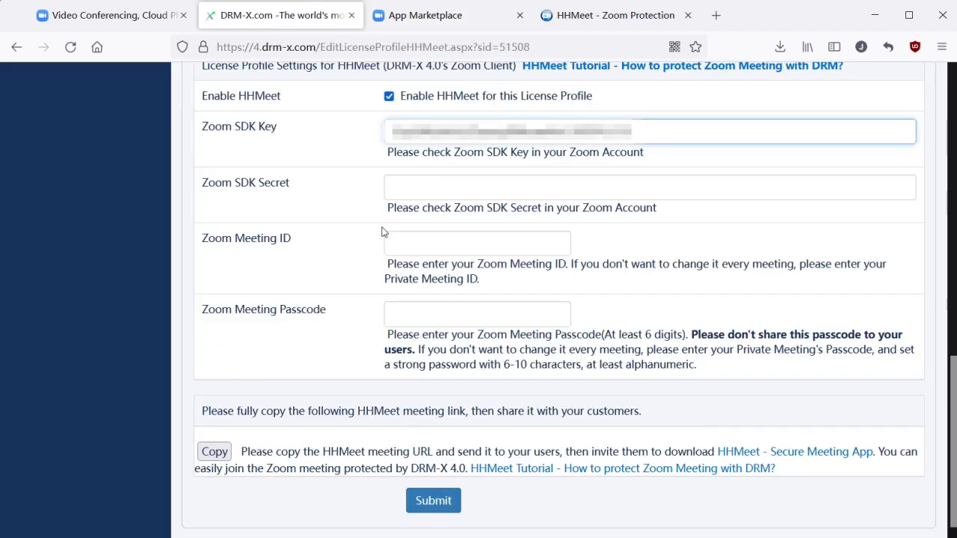
{"action": "left_click", "coordinate": [418, 188]}
{"action": "key", "text": "ctrl+v"}
{"action": "left_click", "coordinate": [291, 239]}
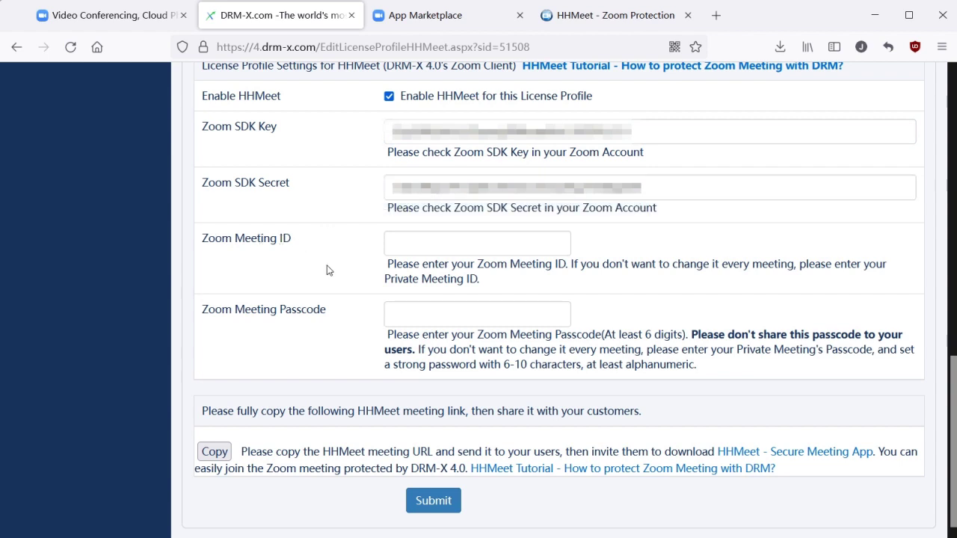
Step: Copy the Personal Meeting ID from its settings in the Zoom client into the DRM-X profile's Zoom Meeting ID field
{"action": "left_click", "coordinate": [425, 243]}
{"action": "key", "text": "alt+Tab"}
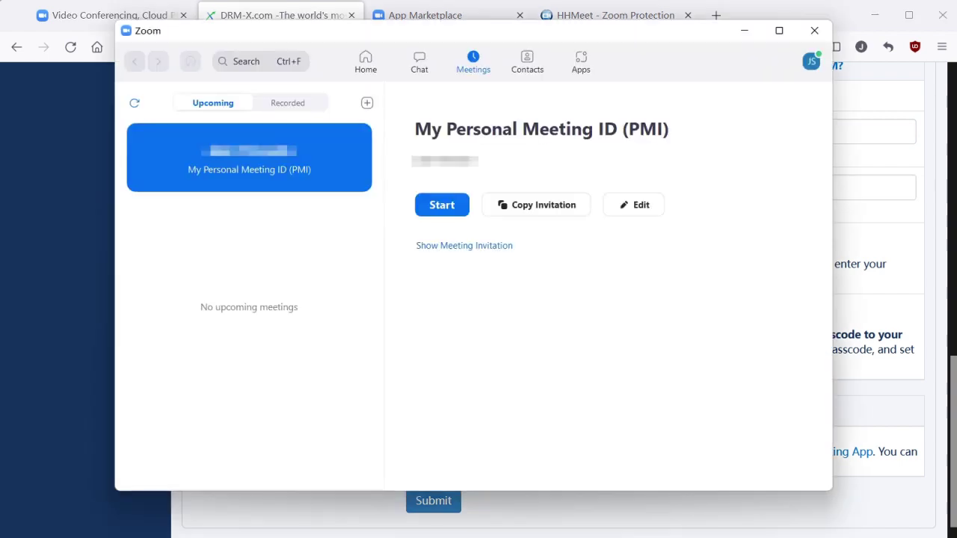
{"action": "left_click", "coordinate": [653, 209]}
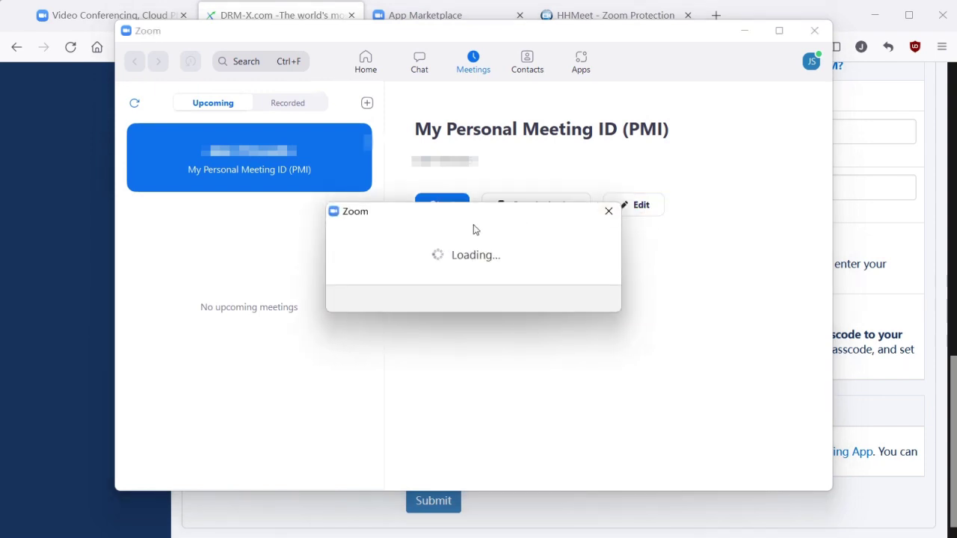
{"action": "double_click", "coordinate": [409, 91]}
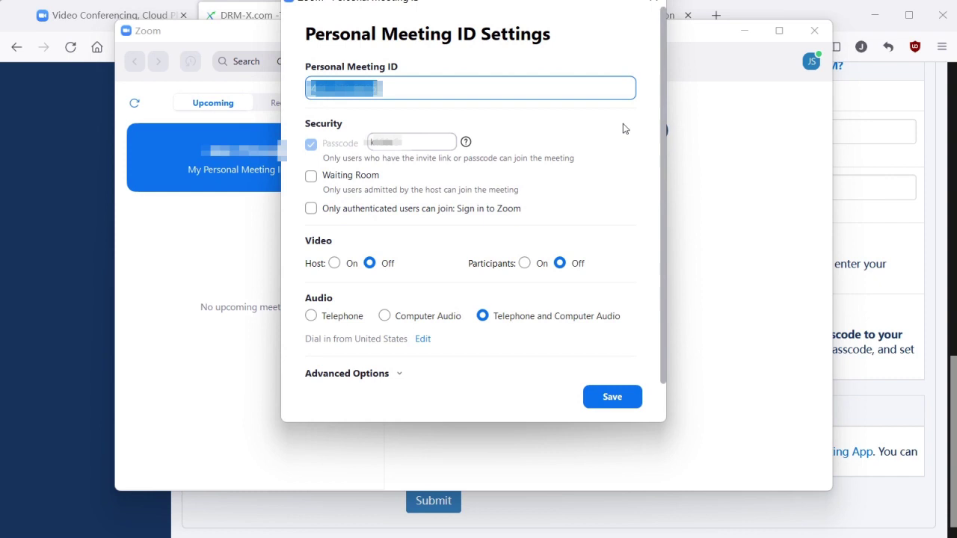
{"action": "left_click", "coordinate": [878, 218]}
{"action": "left_click_drag", "start_coordinate": [479, 237], "coordinate": [314, 238]}
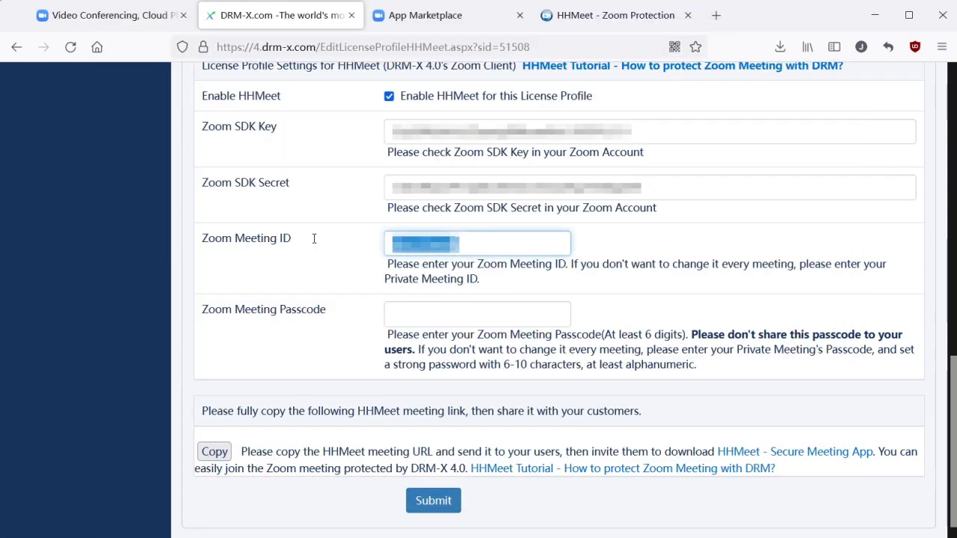
{"action": "key", "text": "ctrl+v"}
Step: Copy the personal meeting passcode from Zoom into the DRM-X profile's Zoom Meeting Passcode field and submit the profile
{"action": "key", "text": "alt+Tab"}
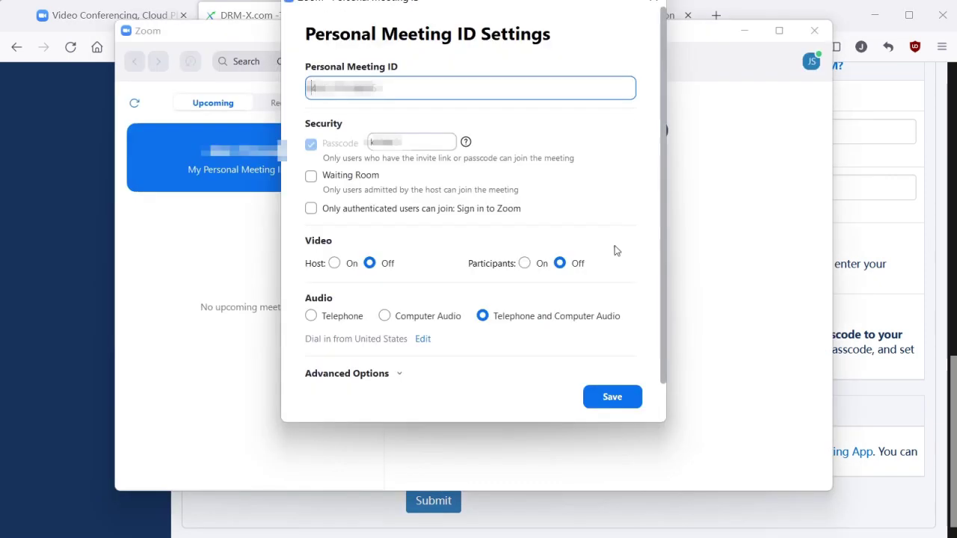
{"action": "key", "text": "Tab"}
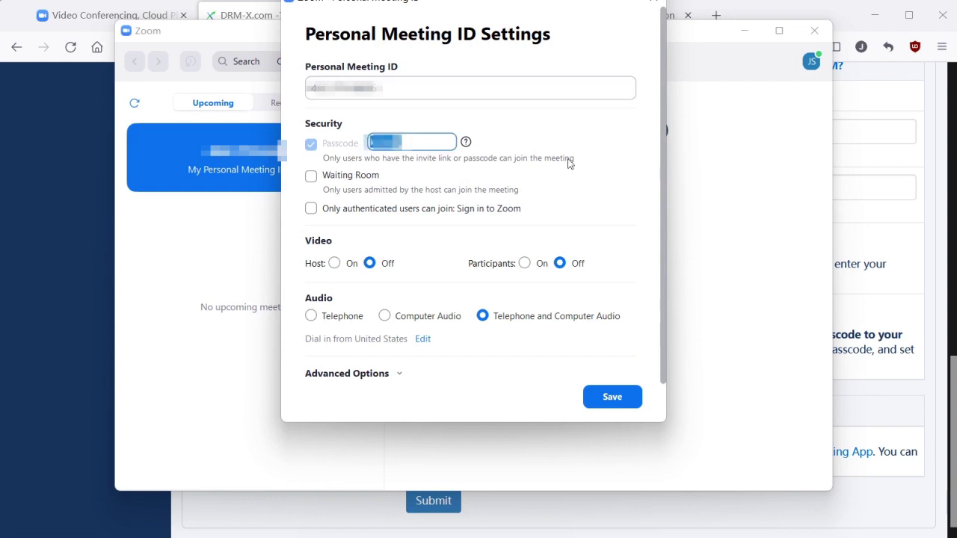
{"action": "key", "text": "ctrl+c"}
{"action": "key", "text": "alt+Tab"}
{"action": "left_click", "coordinate": [444, 316]}
{"action": "key", "text": "ctrl+v"}
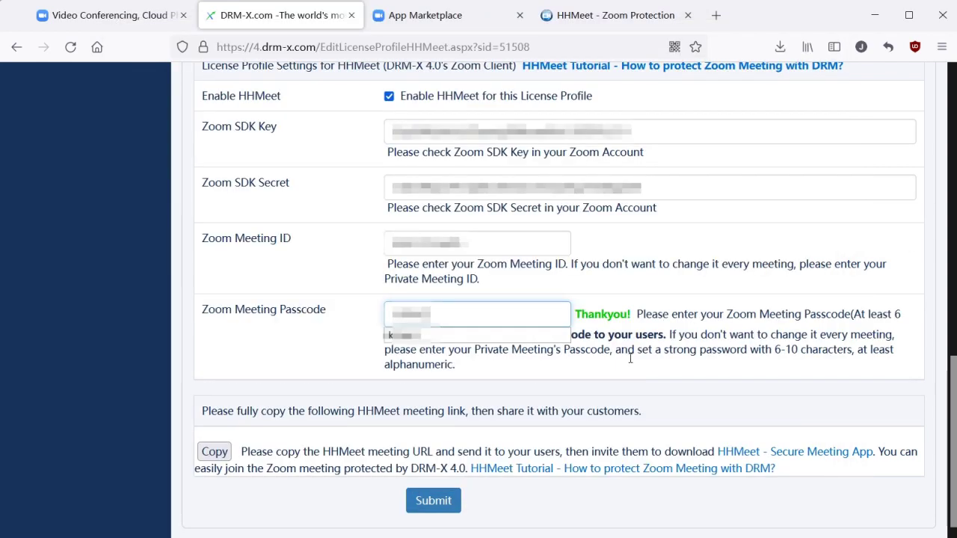
{"action": "left_click", "coordinate": [480, 499]}
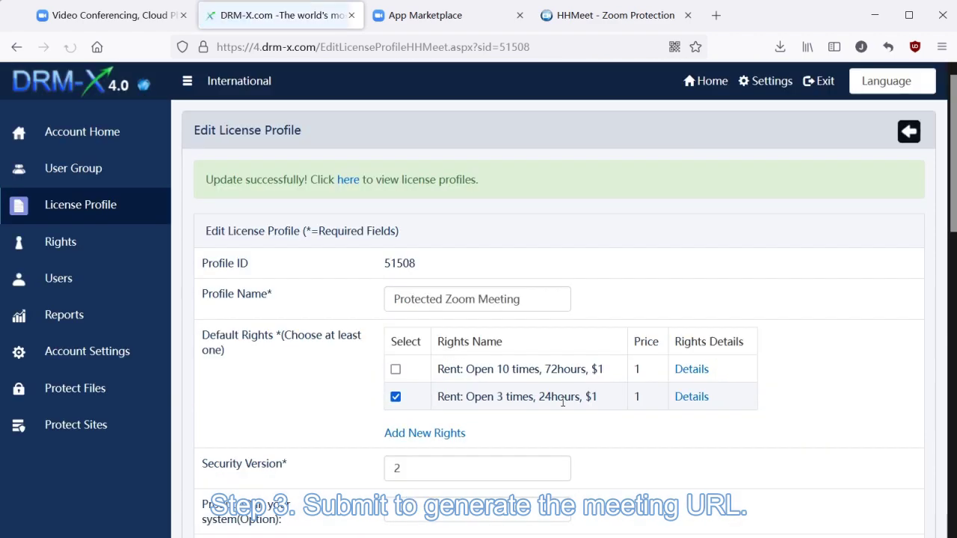
Step: Locate the generated HHMeet meeting link in the license profile and view the DRM-X user list
{"action": "scroll", "coordinate": [565, 402], "scroll_direction": "down", "scroll_amount": 15}
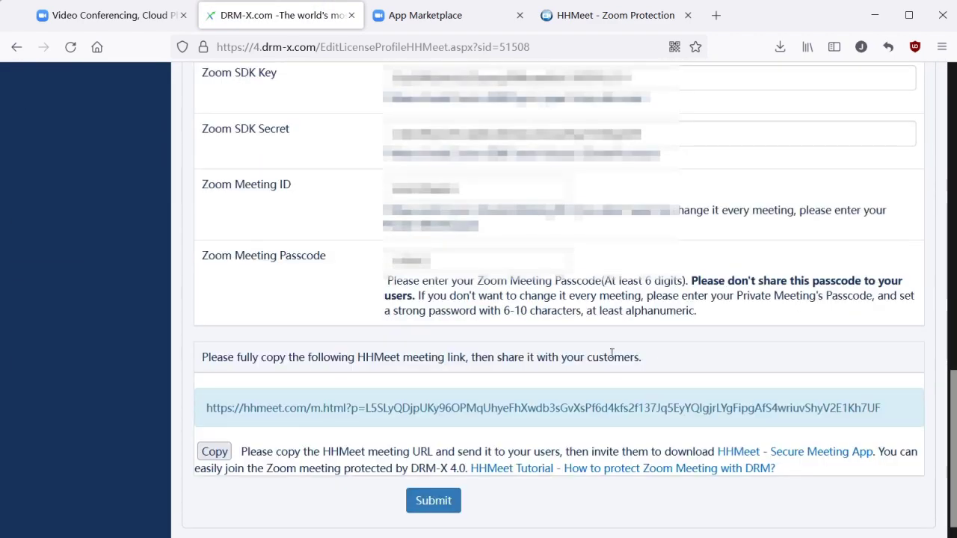
{"action": "triple_click", "coordinate": [543, 407]}
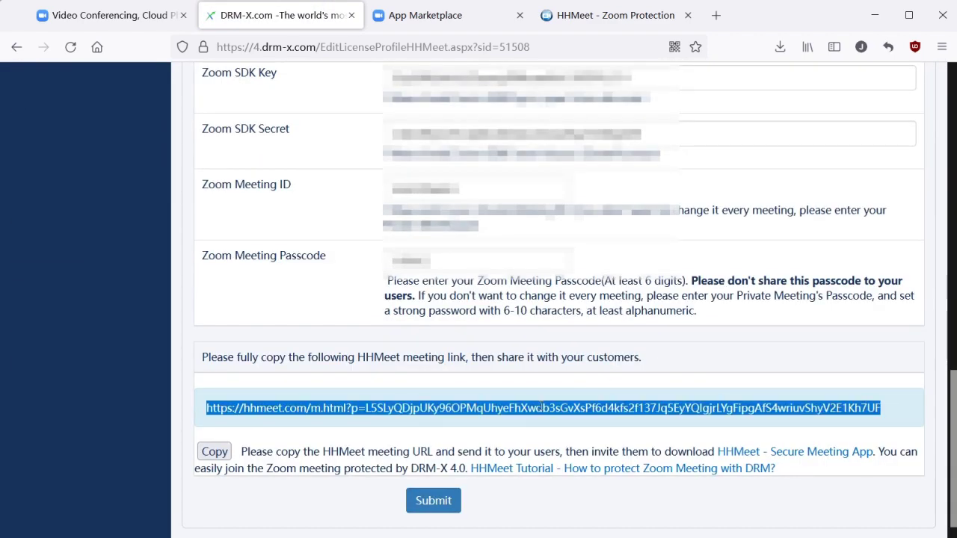
{"action": "left_click", "coordinate": [478, 408]}
{"action": "scroll", "coordinate": [479, 396], "scroll_direction": "up", "scroll_amount": 15}
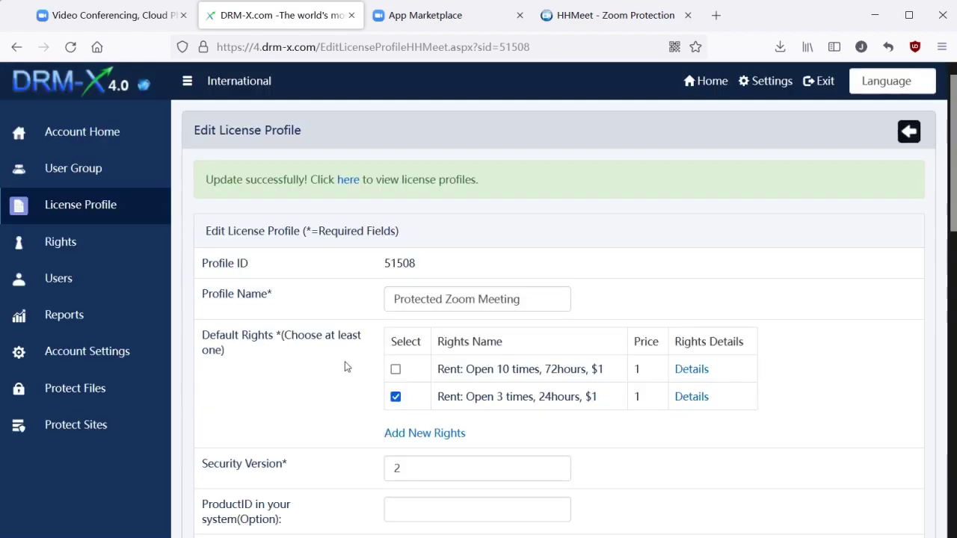
{"action": "left_click", "coordinate": [69, 285]}
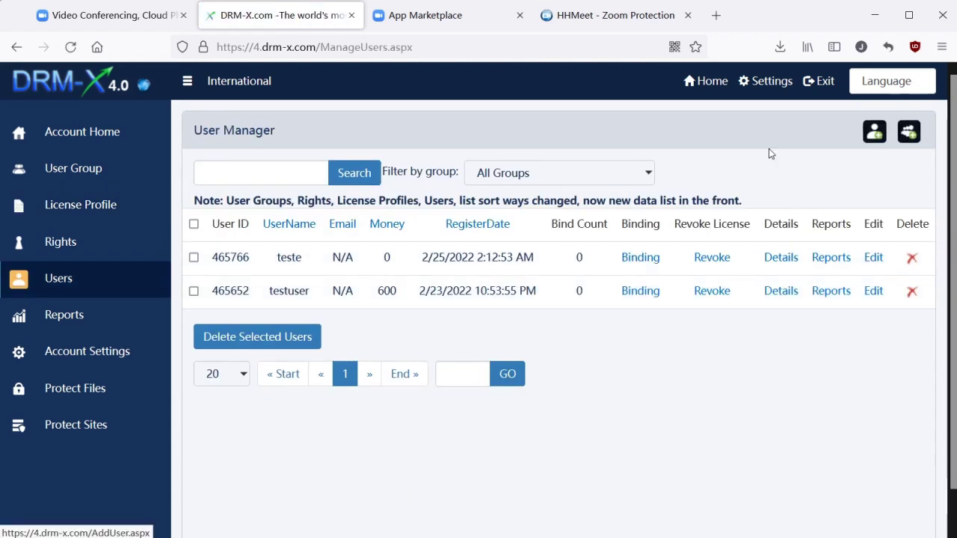
Step: Reopen the Zoom protection settings of the "Protected Zoom Meeting" license profile and select the entire HHMeet meeting link
{"action": "left_click", "coordinate": [53, 215]}
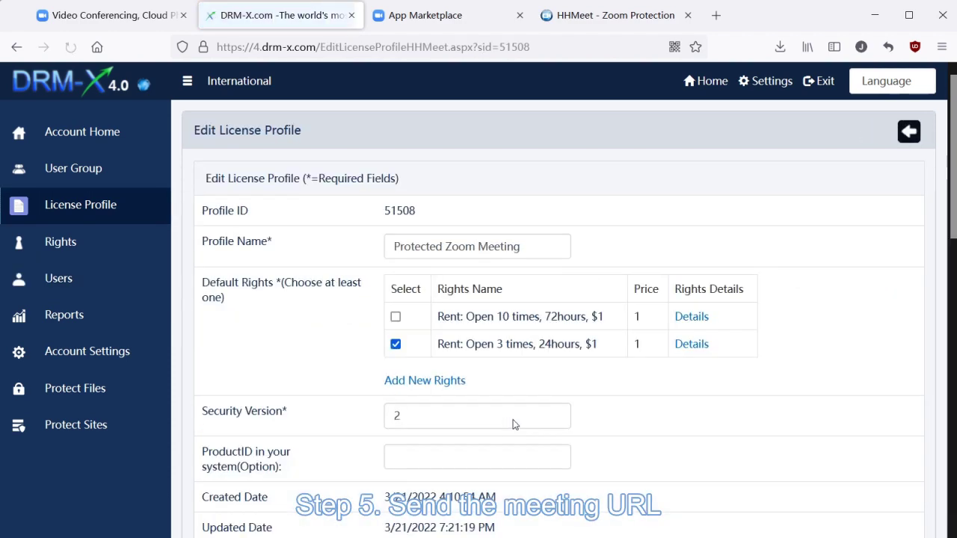
{"action": "scroll", "coordinate": [516, 444], "scroll_direction": "down", "scroll_amount": 6}
{"action": "scroll", "coordinate": [560, 299], "scroll_direction": "down", "scroll_amount": 4}
{"action": "left_click_drag", "start_coordinate": [880, 408], "coordinate": [206, 407]}
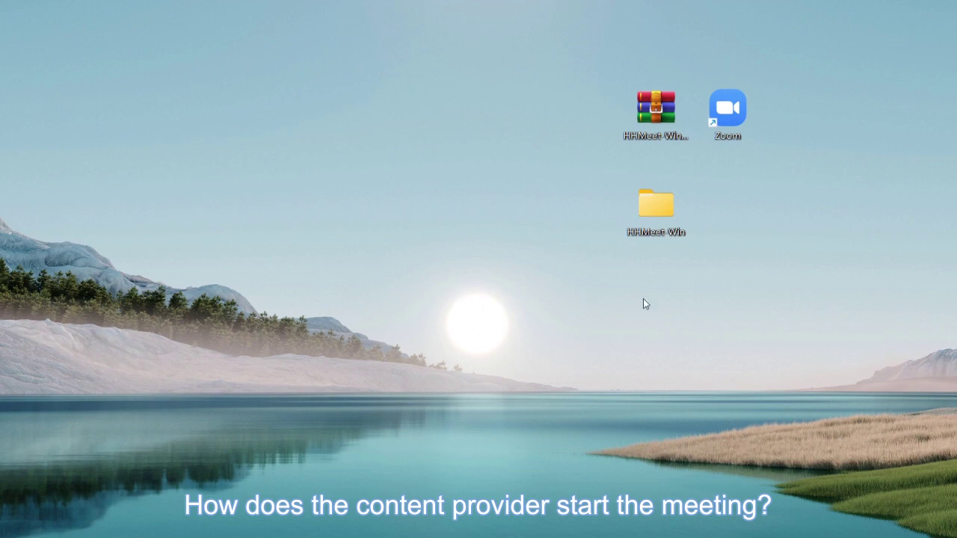
Step: Switch to the Zoom desktop client and start the meeting with the Personal Meeting ID
{"action": "double_click", "coordinate": [728, 111]}
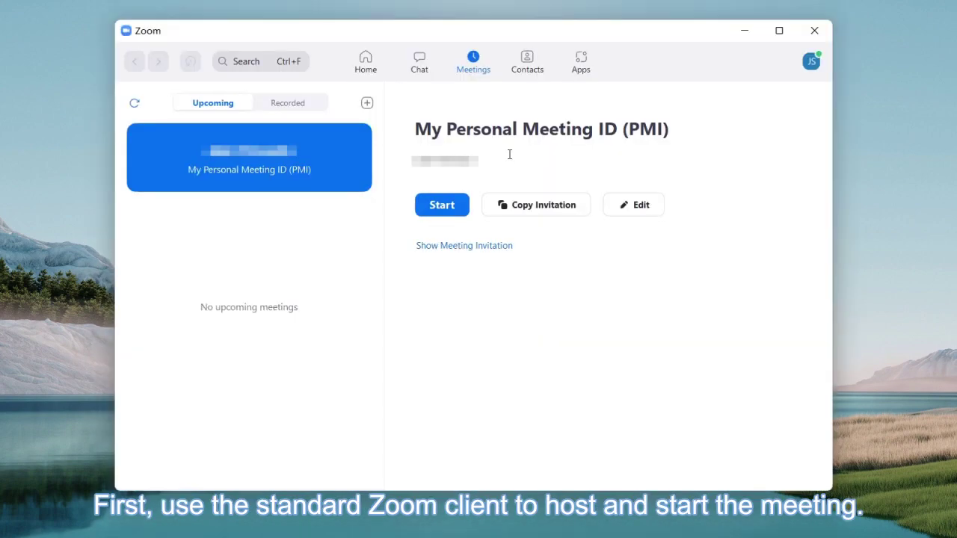
{"action": "left_click", "coordinate": [443, 206]}
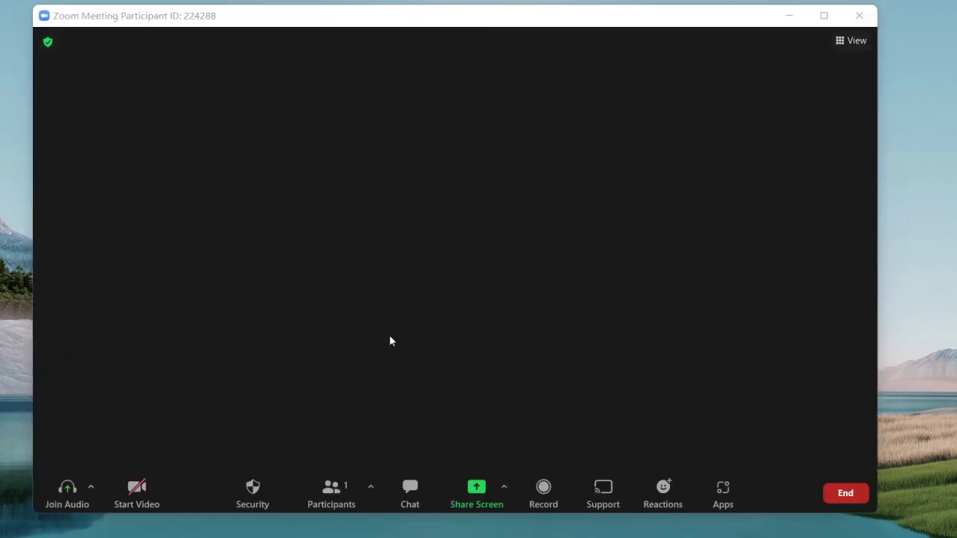
Step: Join the started Zoom meeting with computer audio
{"action": "left_click", "coordinate": [443, 293]}
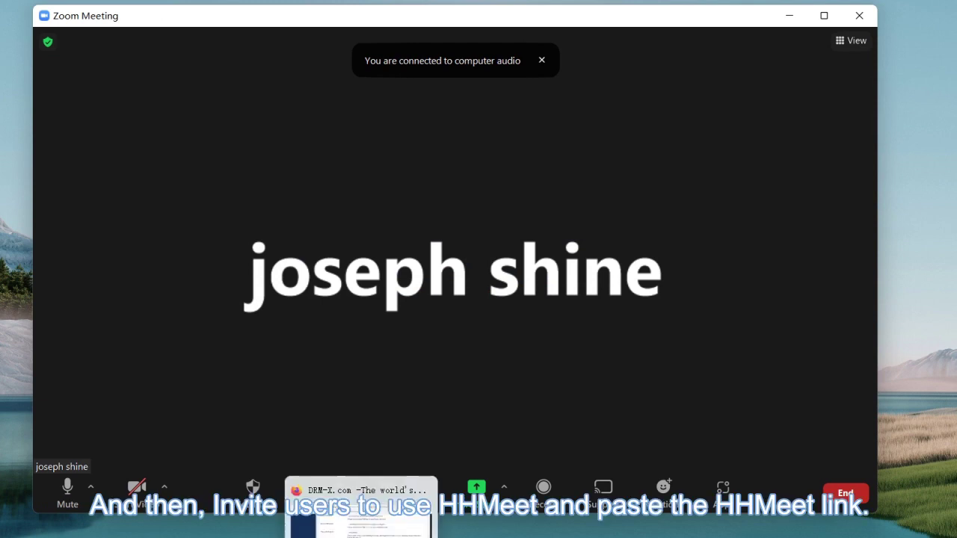
Step: Switch to the browser and download the HHMeet client for Windows from hhmeet.com
{"action": "left_click", "coordinate": [363, 508]}
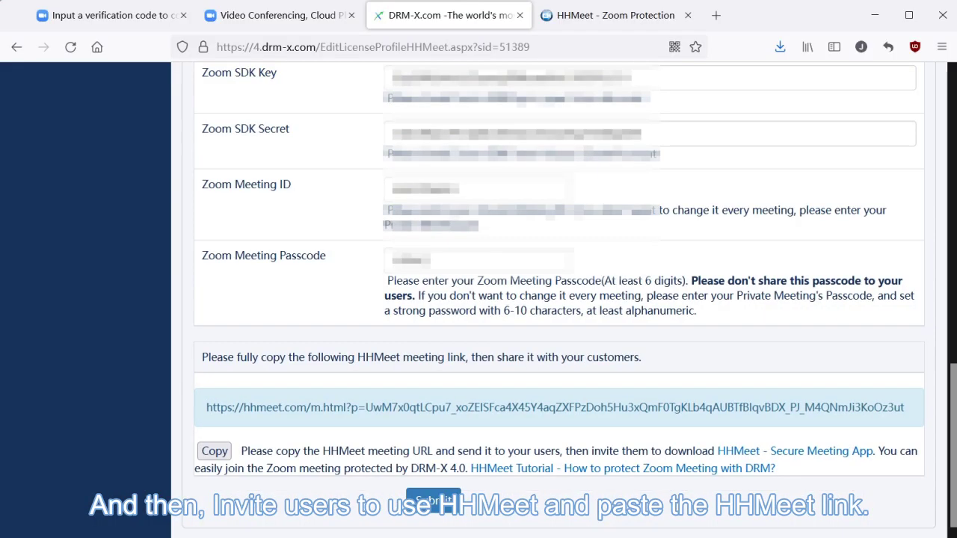
{"action": "left_click", "coordinate": [432, 408]}
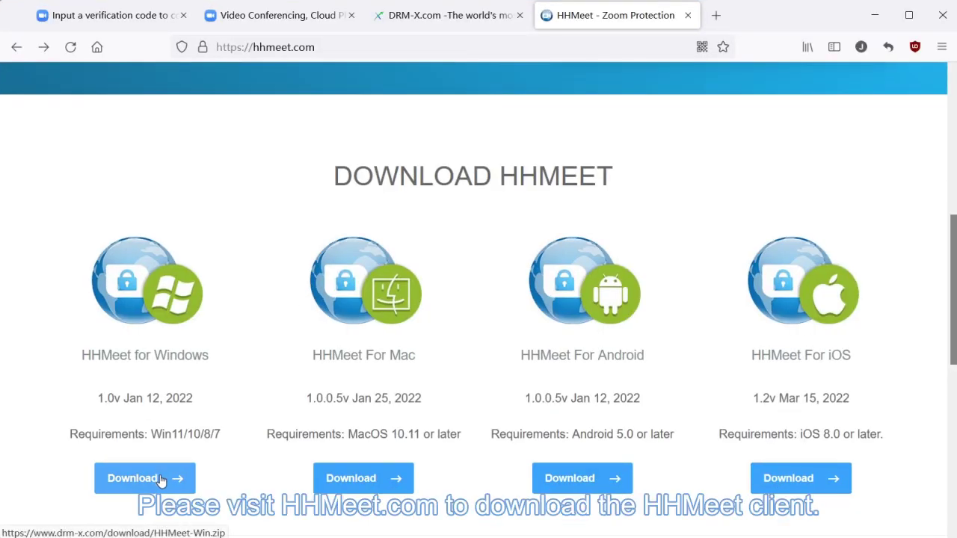
{"action": "left_click", "coordinate": [160, 480]}
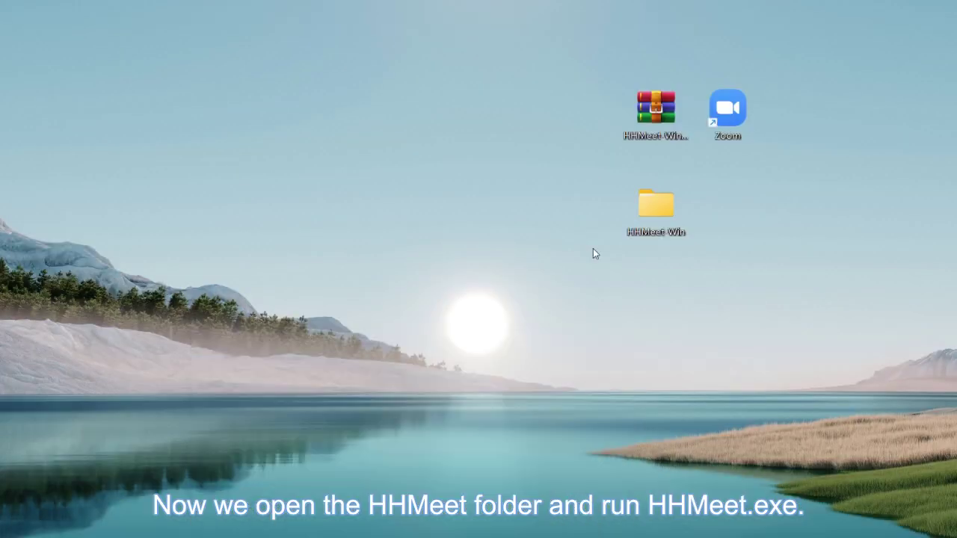
Step: Run HHMeet.exe from the HHMeet-Win folder on the desktop and minimize the folder window
{"action": "double_click", "coordinate": [657, 212]}
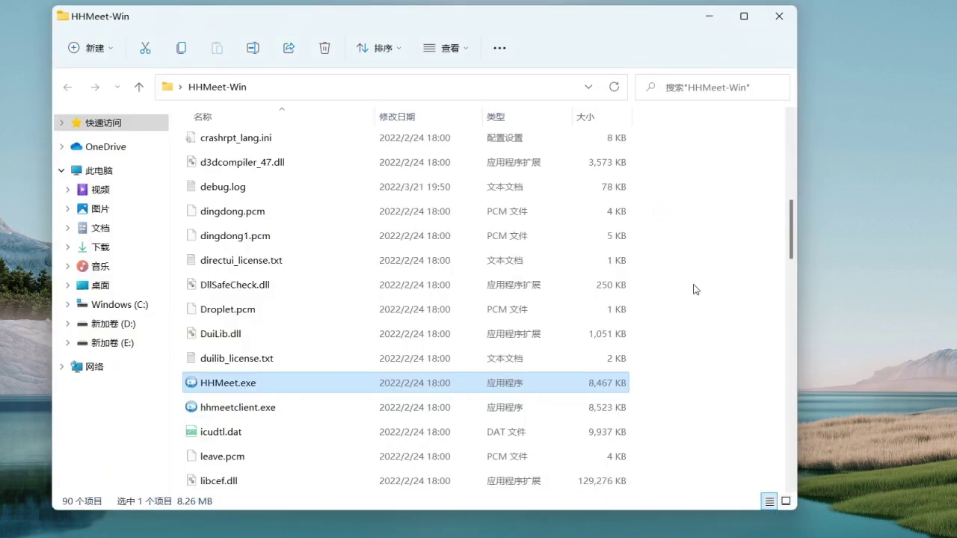
{"action": "scroll", "coordinate": [213, 316], "scroll_direction": "down", "scroll_amount": 1}
{"action": "left_click", "coordinate": [252, 242]}
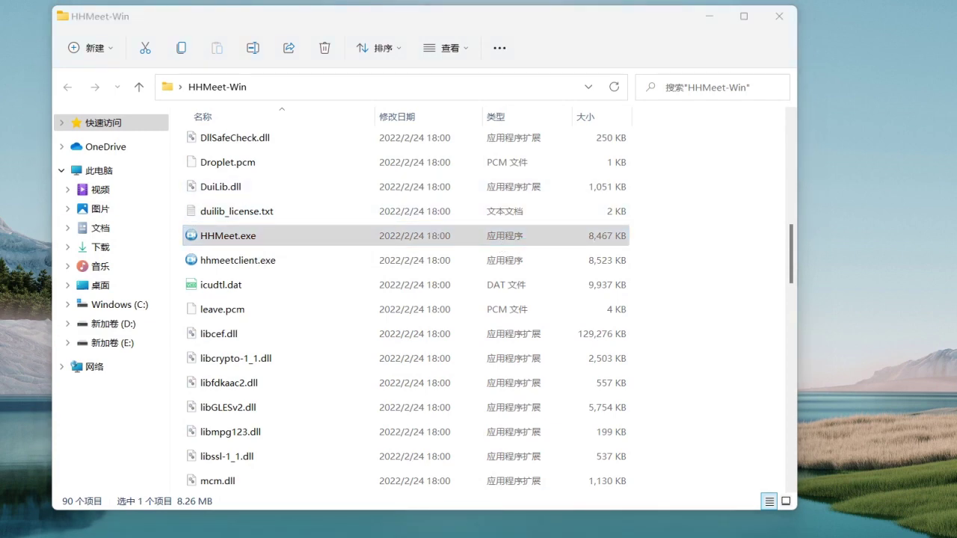
{"action": "left_click", "coordinate": [692, 21]}
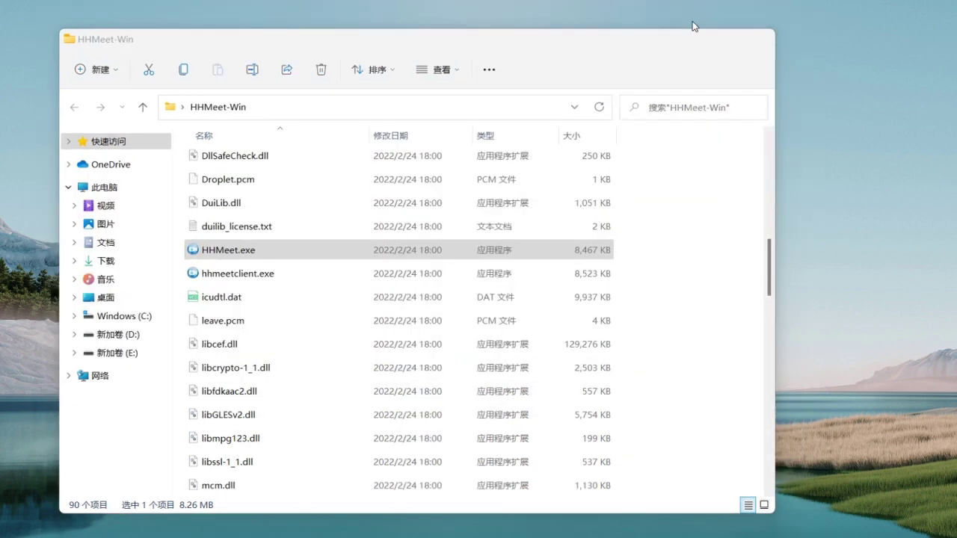
{"action": "left_click", "coordinate": [709, 15]}
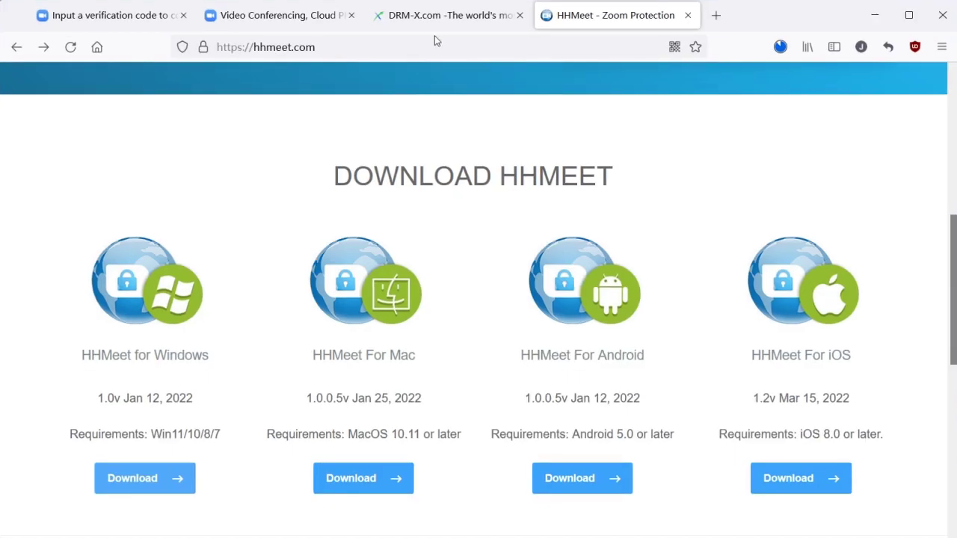
Step: Copy the complete HHMeet meeting link from the DRM-X license profile, paste it into the HHMeet client and authenticate the URL
{"action": "left_click", "coordinate": [438, 15]}
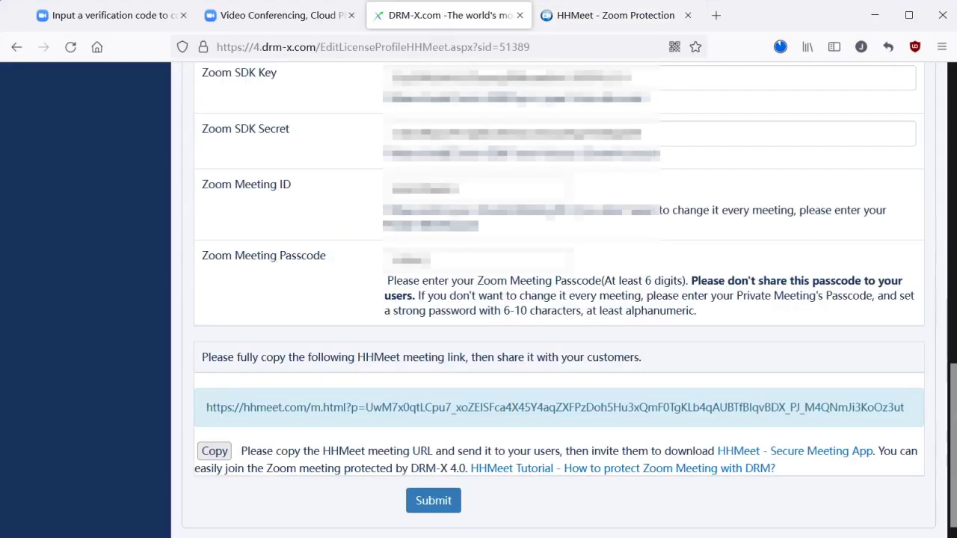
{"action": "double_click", "coordinate": [522, 408]}
{"action": "triple_click", "coordinate": [522, 407]}
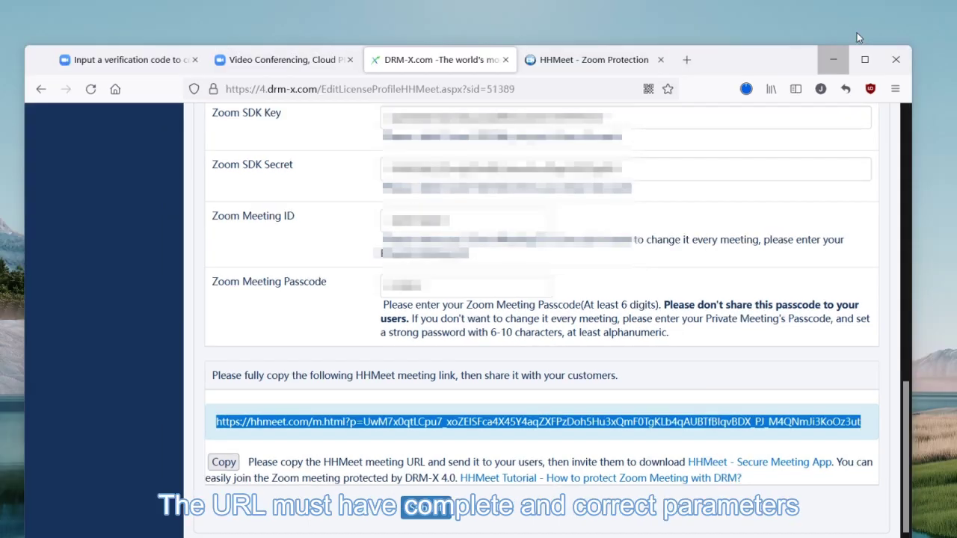
{"action": "left_click", "coordinate": [833, 59]}
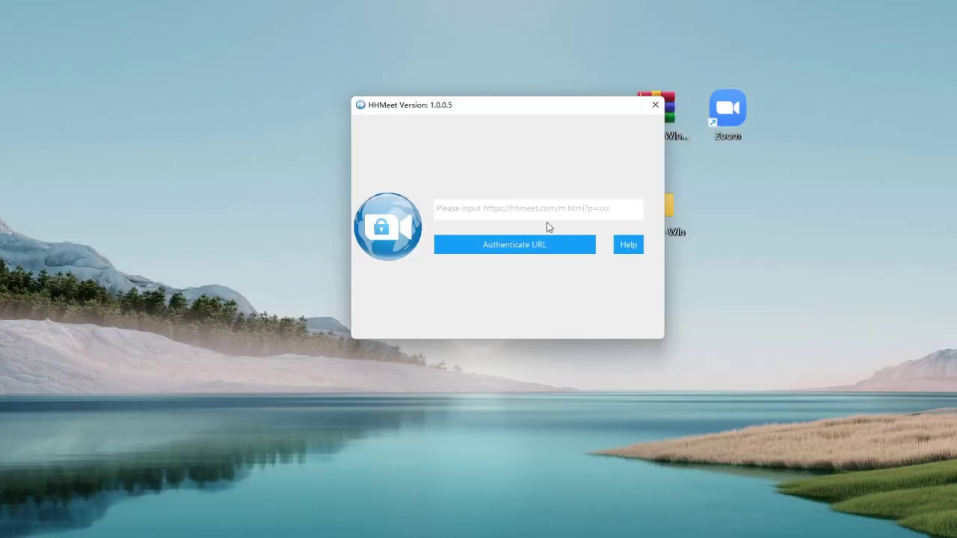
{"action": "key", "text": "ctrl+v"}
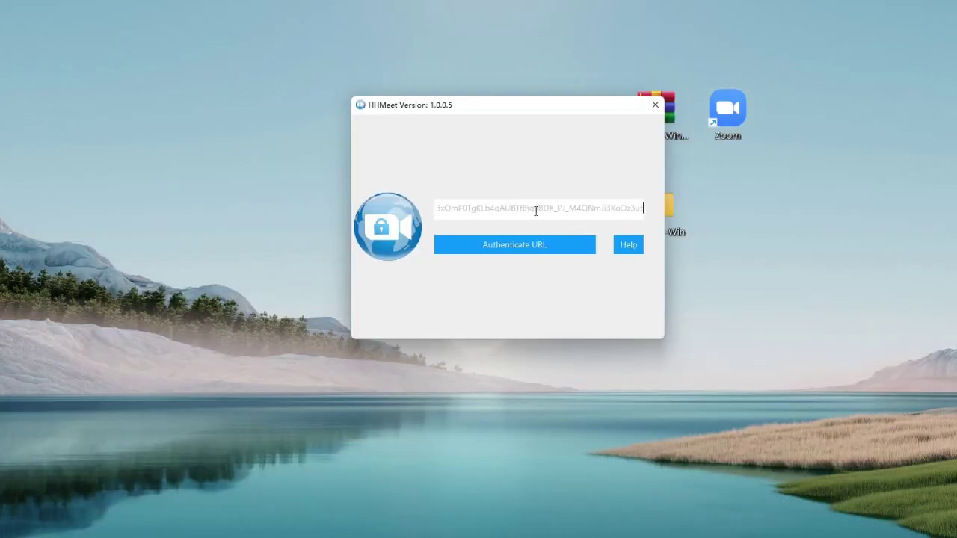
{"action": "left_click", "coordinate": [531, 253]}
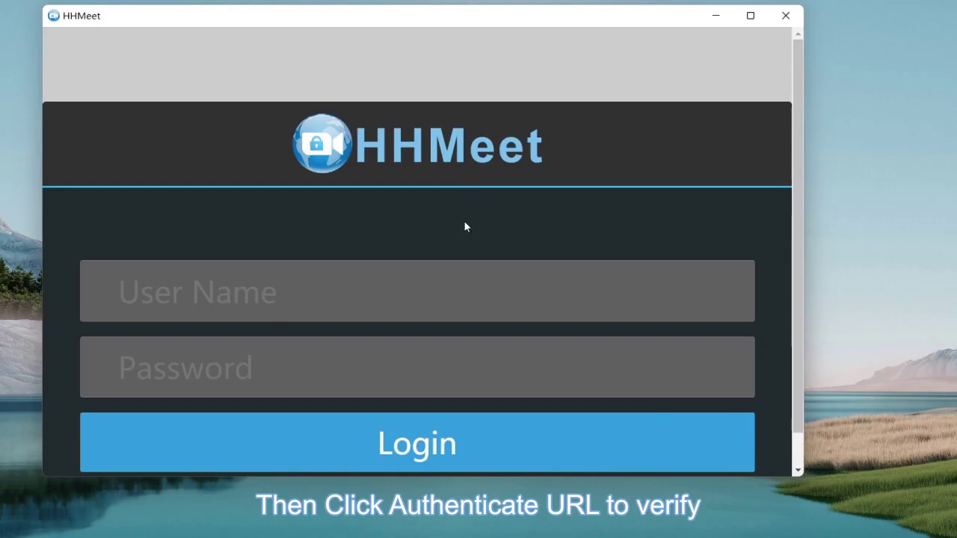
Step: Log in to HHMeet with the DRM-X end-user account "testuser" and its account password to obtain the license
{"action": "left_click", "coordinate": [343, 292]}
{"action": "type", "text": "testuser"}
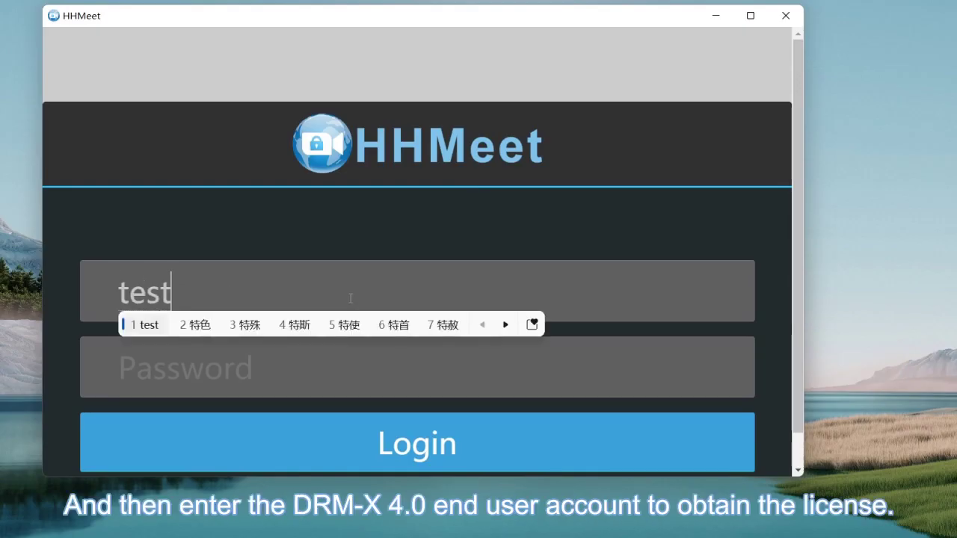
{"action": "key", "text": "Return"}
{"action": "left_click", "coordinate": [257, 362]}
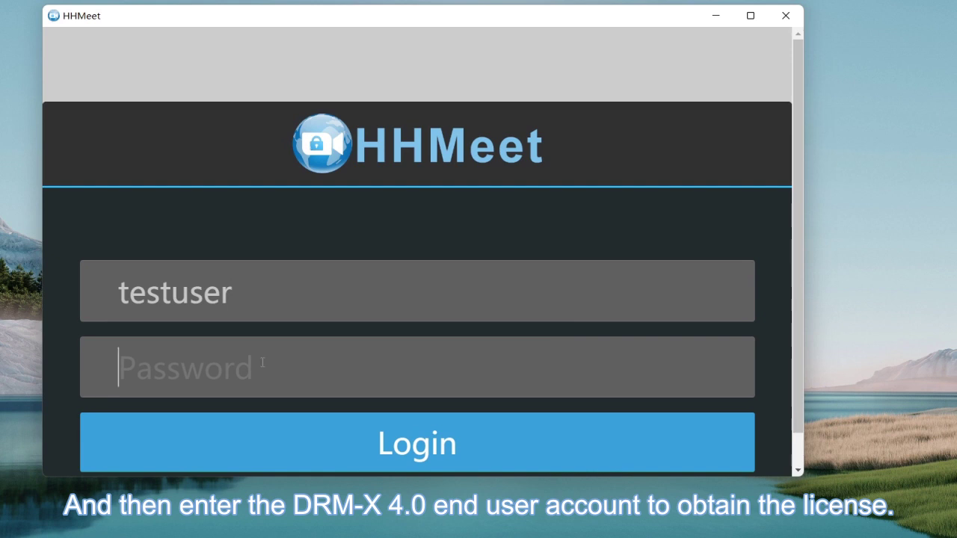
{"action": "type", "text": "******"}
{"action": "scroll", "coordinate": [298, 377], "scroll_direction": "down", "scroll_amount": 1}
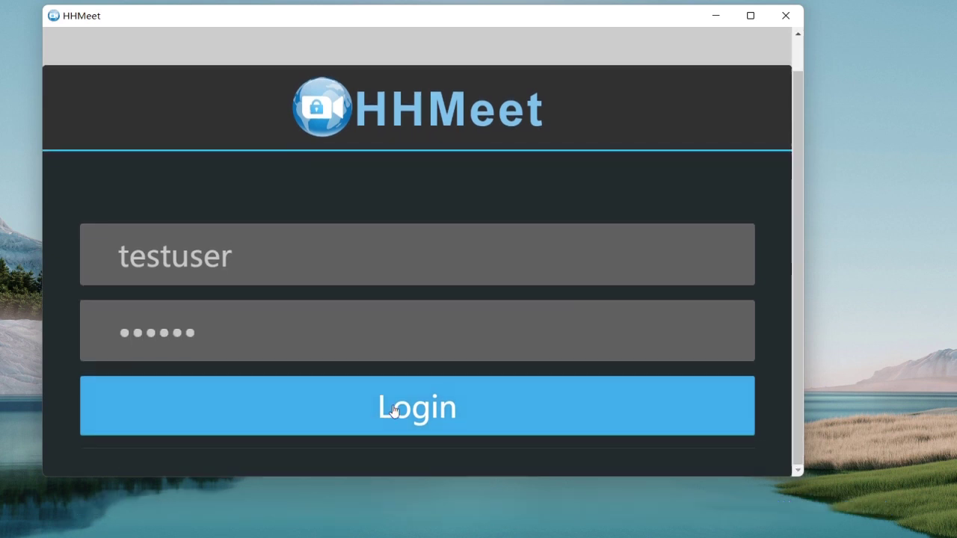
{"action": "left_click", "coordinate": [488, 379]}
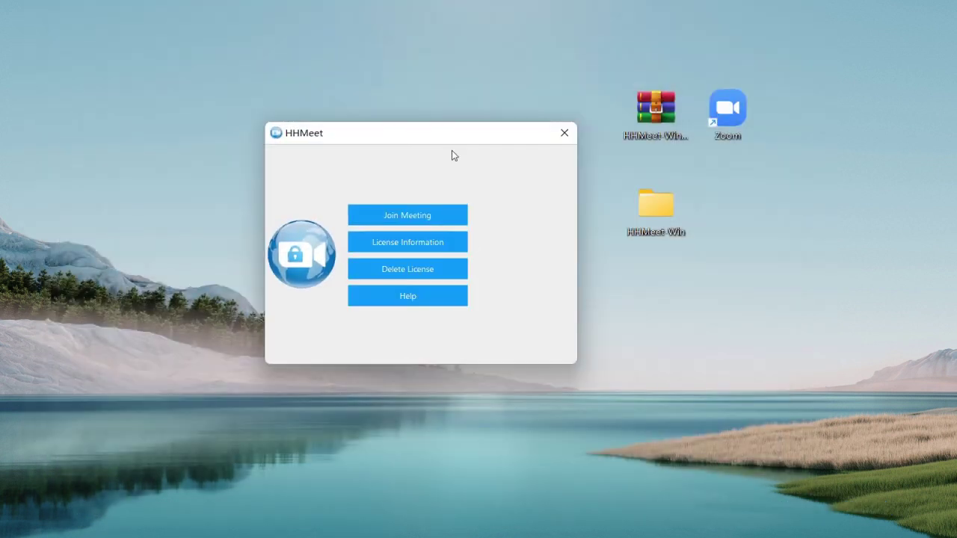
Step: Join the protected Zoom meeting from the HHMeet client
{"action": "left_click", "coordinate": [425, 218]}
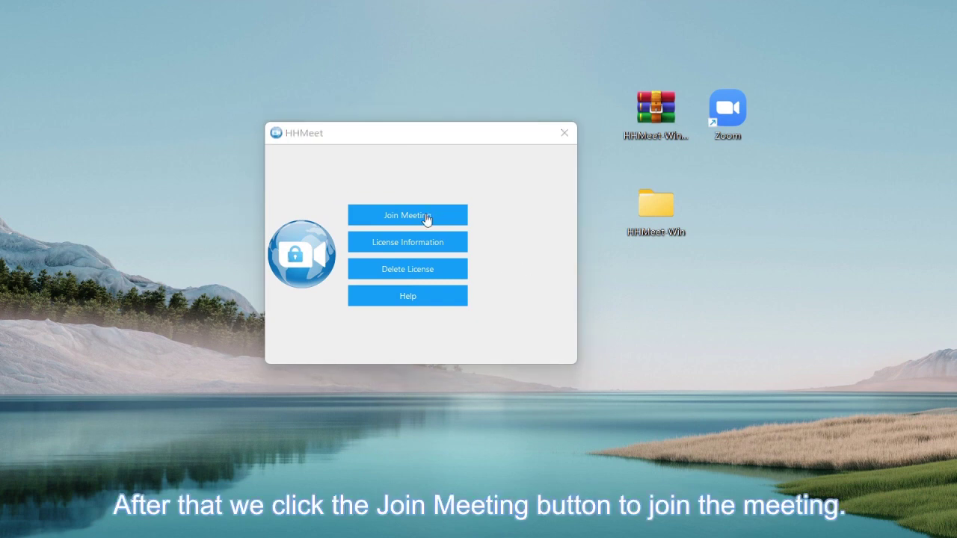
{"action": "left_click", "coordinate": [414, 222]}
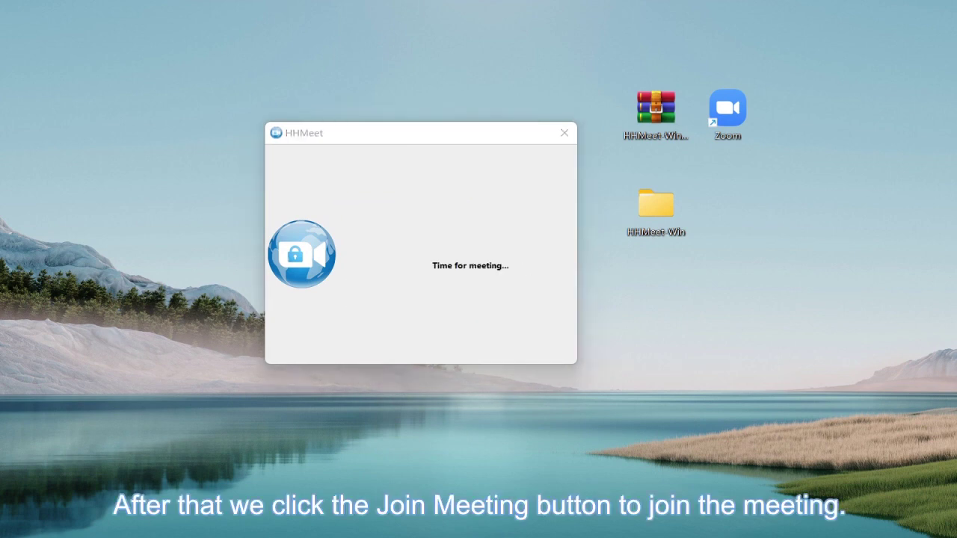